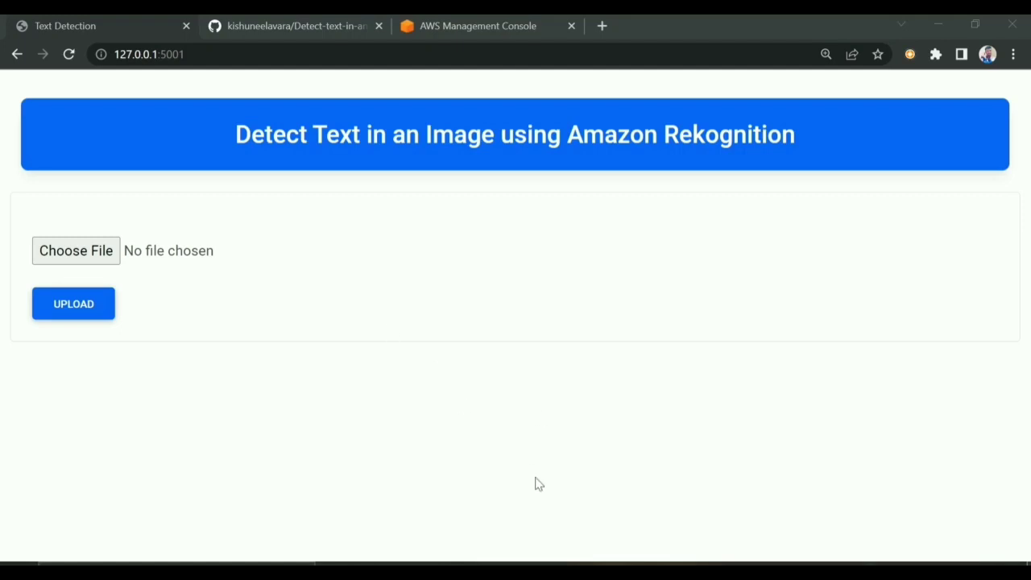
# Preview the licence photo, then choose aHeN4vj.jpg as the Text Detection upload file
pyautogui.click(537, 563)
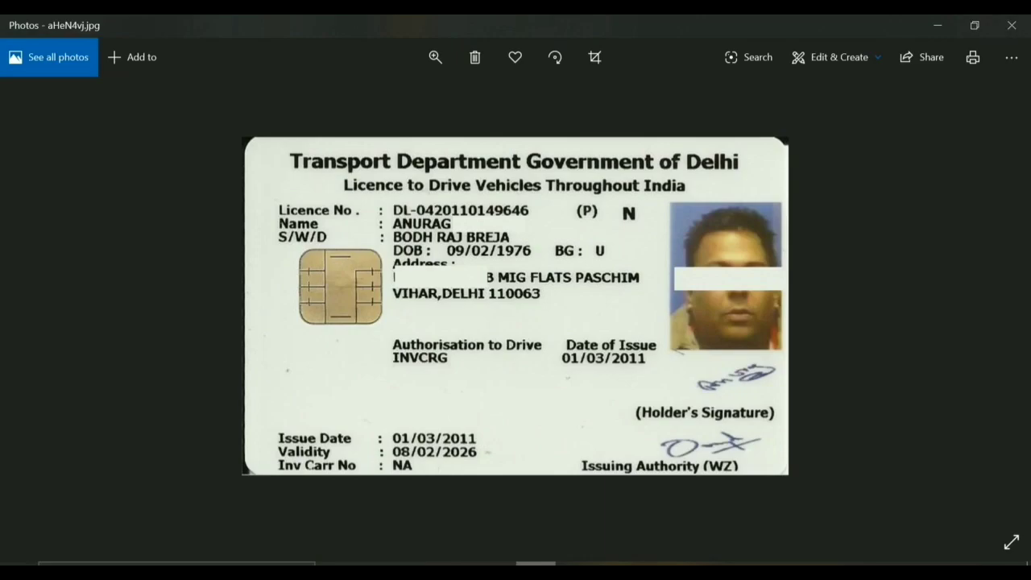
pyautogui.click(418, 563)
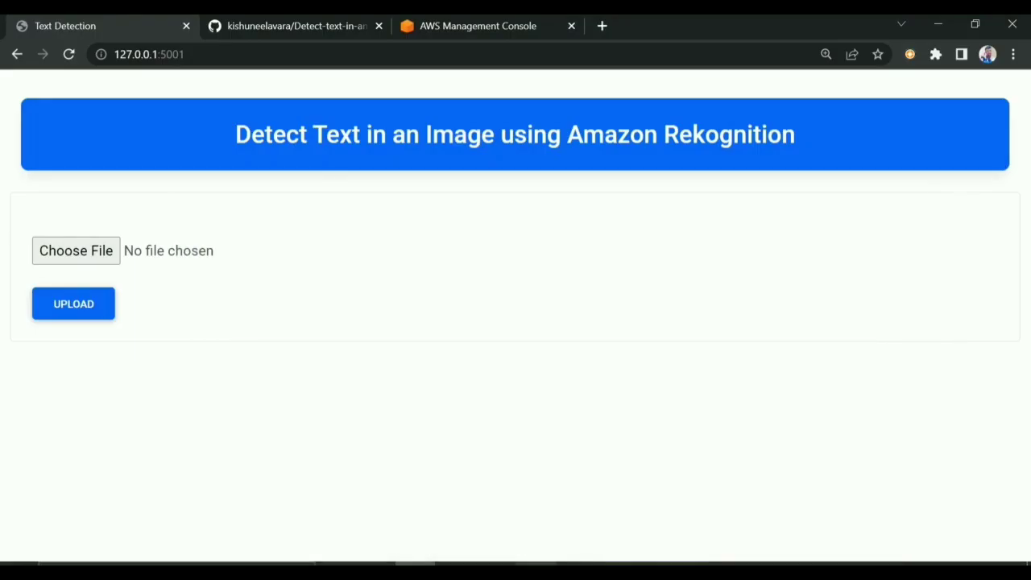
pyautogui.click(67, 258)
# Confirm aHeN4vj.jpg and upload it to get the detected text and confidence scores
pyautogui.click(211, 141)
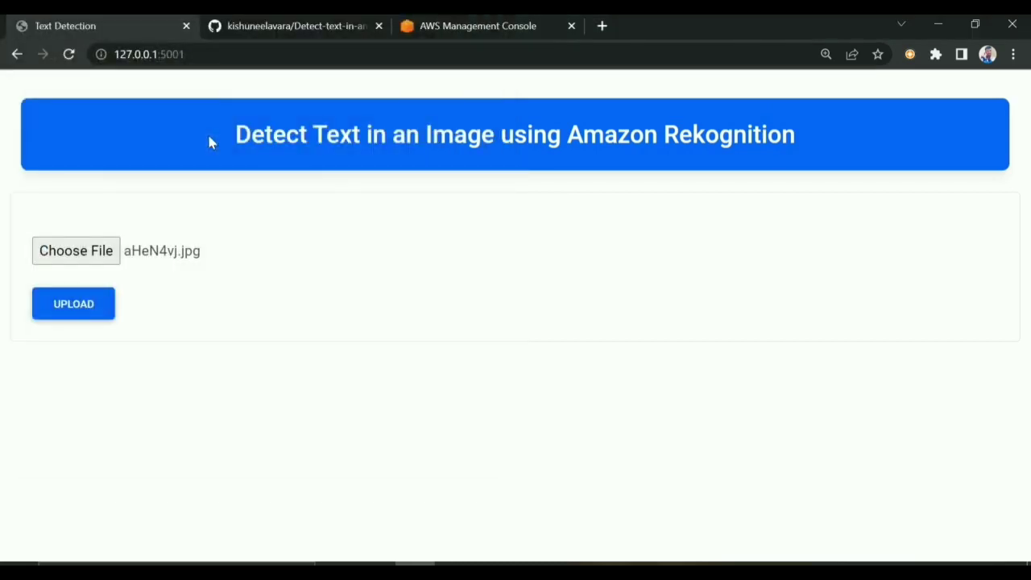
pyautogui.click(68, 315)
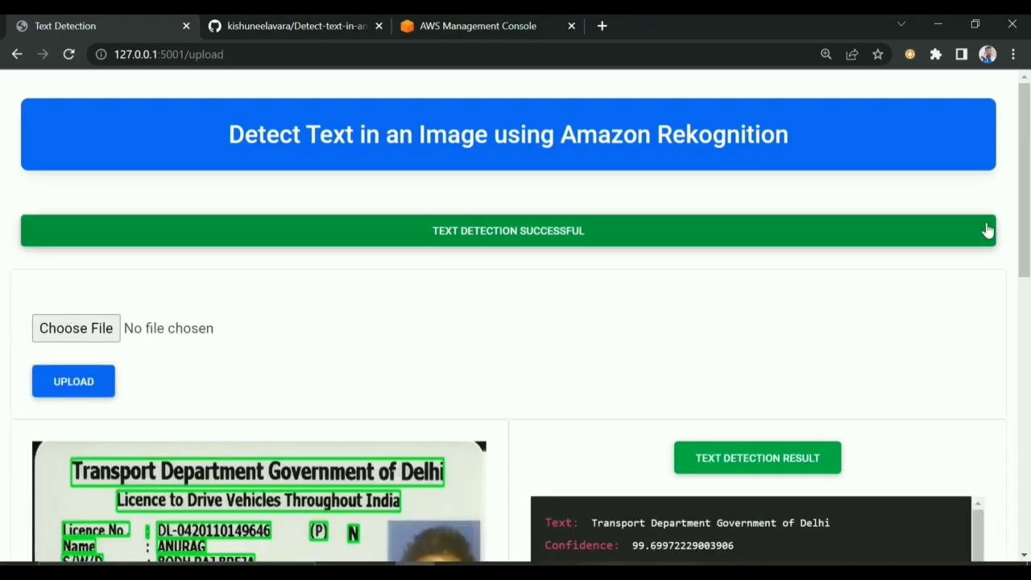
pyautogui.scroll(-2, 1029, 233)
pyautogui.scroll(-1, 1029, 233)
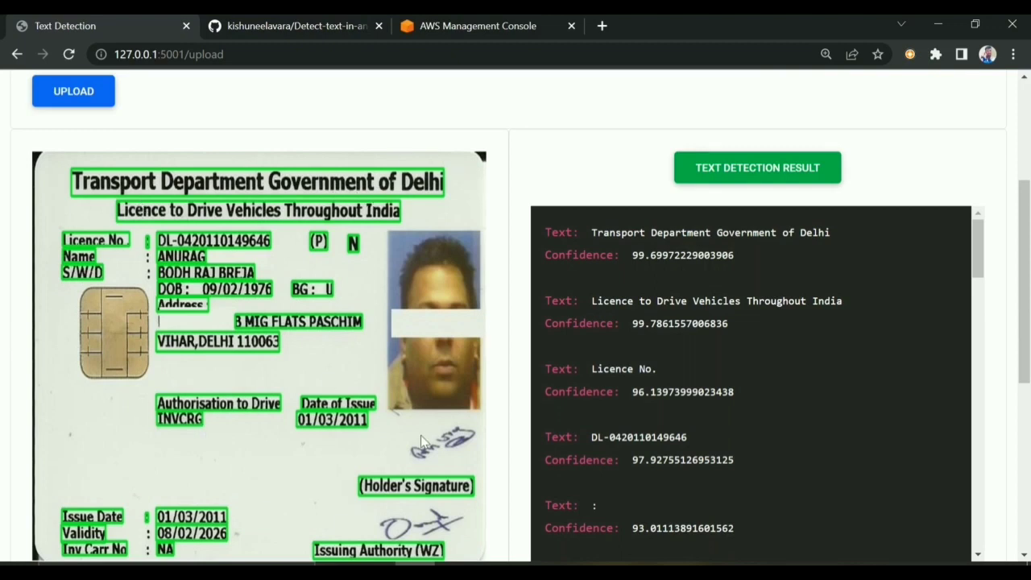
pyautogui.scroll(-1, 1017, 217)
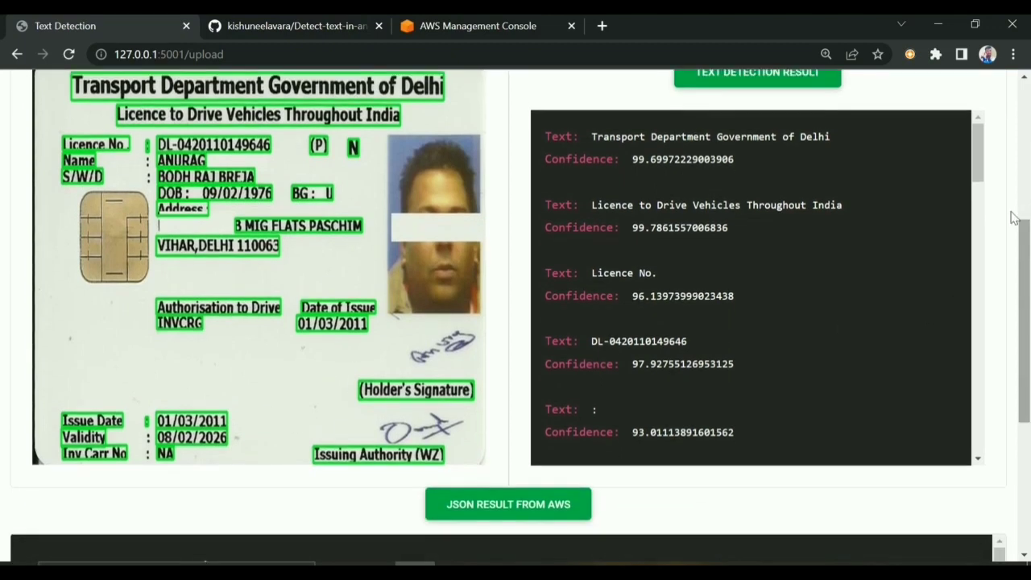
pyautogui.moveTo(979, 154)
pyautogui.mouseDown()
pyautogui.moveTo(978, 269)
pyautogui.moveTo(990, 166)
pyautogui.mouseUp()
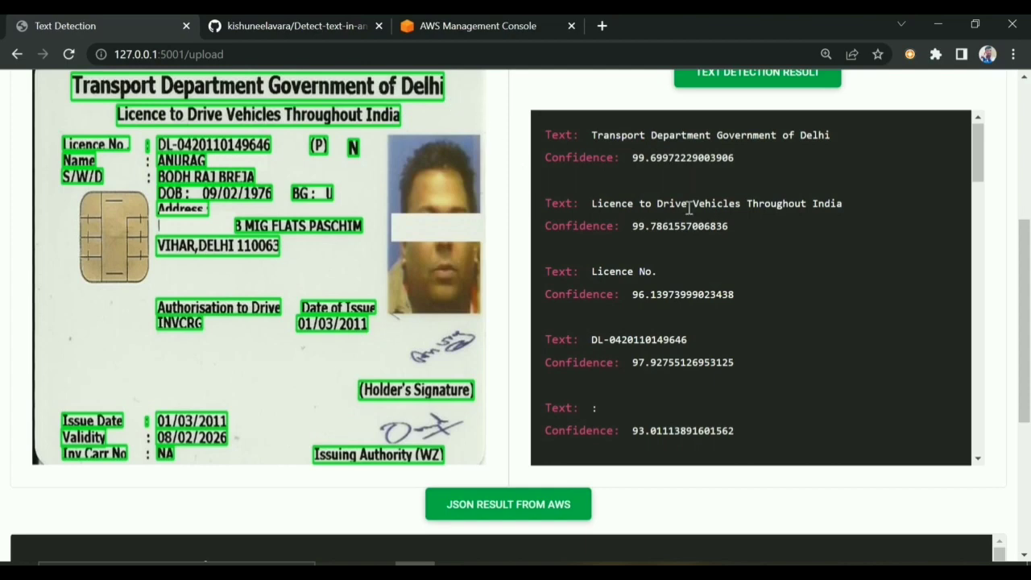
pyautogui.moveTo(1029, 259); pyautogui.dragTo(1029, 406)
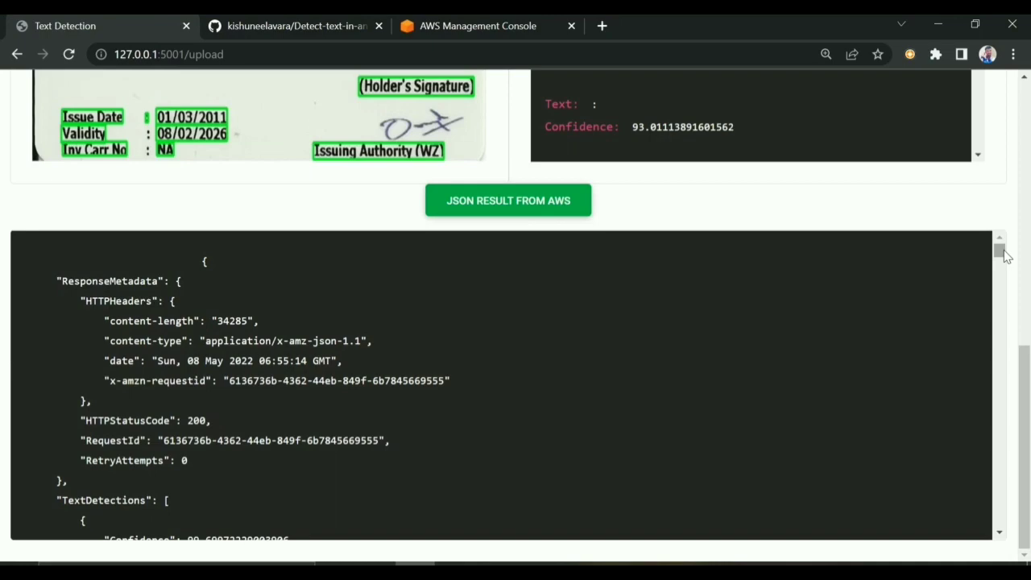
pyautogui.moveTo(1005, 255); pyautogui.dragTo(1000, 518)
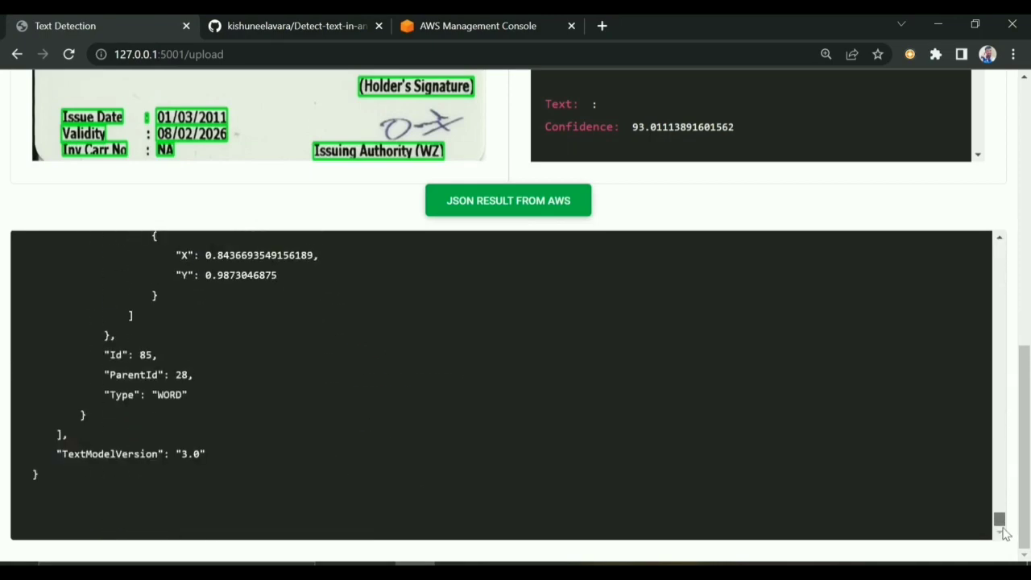
pyautogui.moveTo(999, 518); pyautogui.dragTo(1000, 265)
pyautogui.moveTo(1026, 427); pyautogui.dragTo(1022, 134)
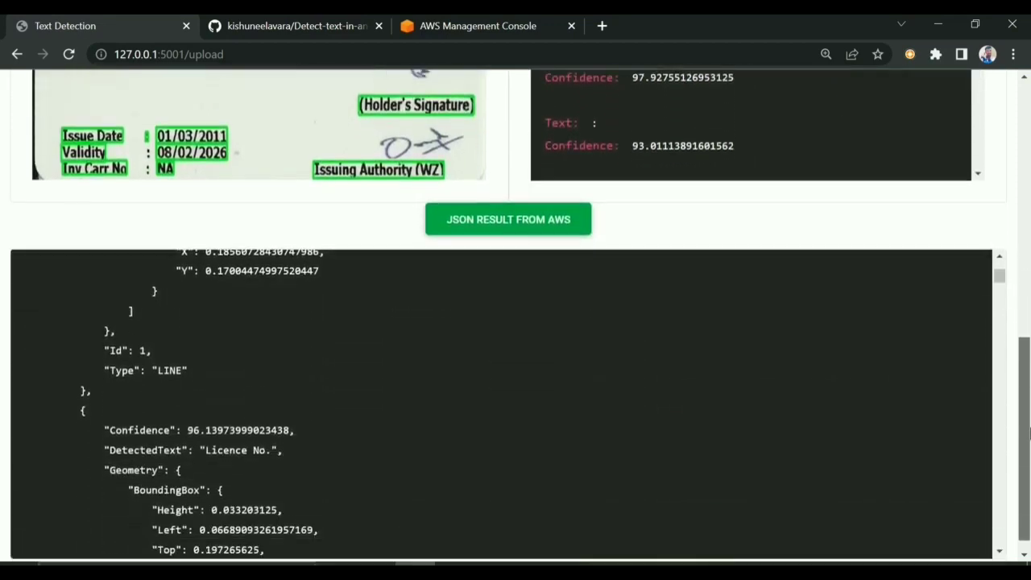
pyautogui.scroll(-3, 789, 266)
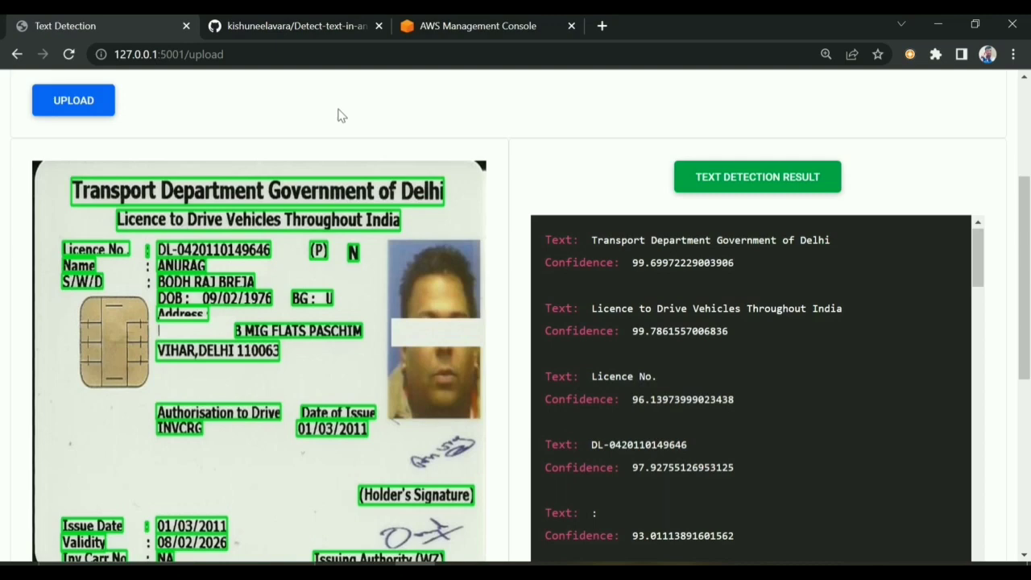
pyautogui.click(304, 26)
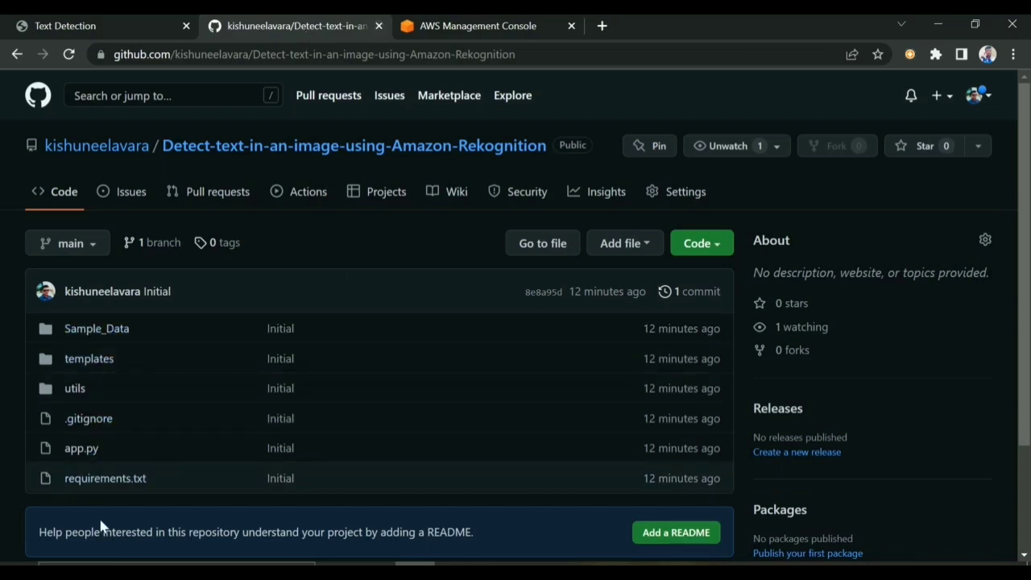
# Review requirements.txt in the GitHub repo, then switch to the local project folder
pyautogui.click(103, 480)
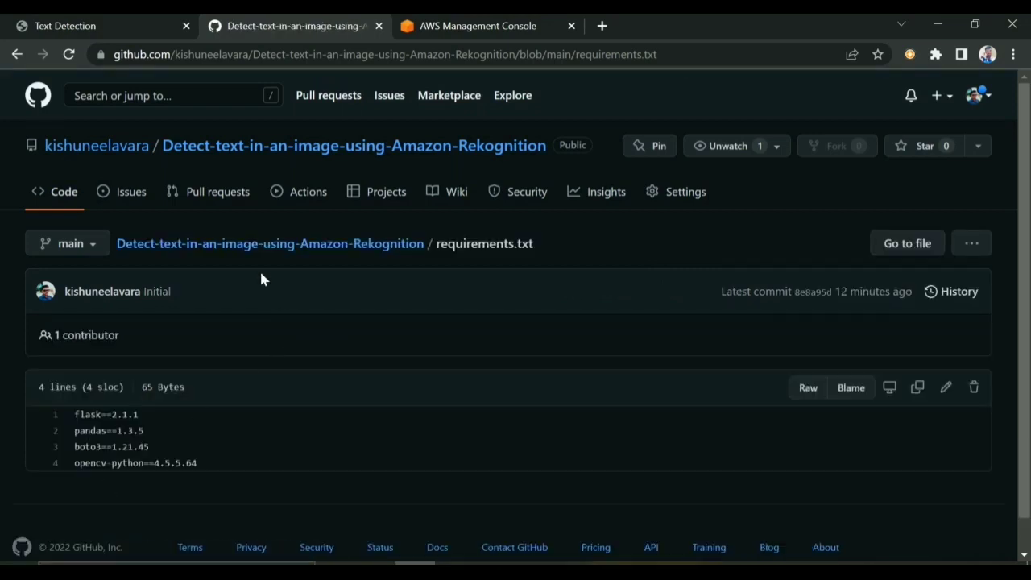
pyautogui.click(241, 245)
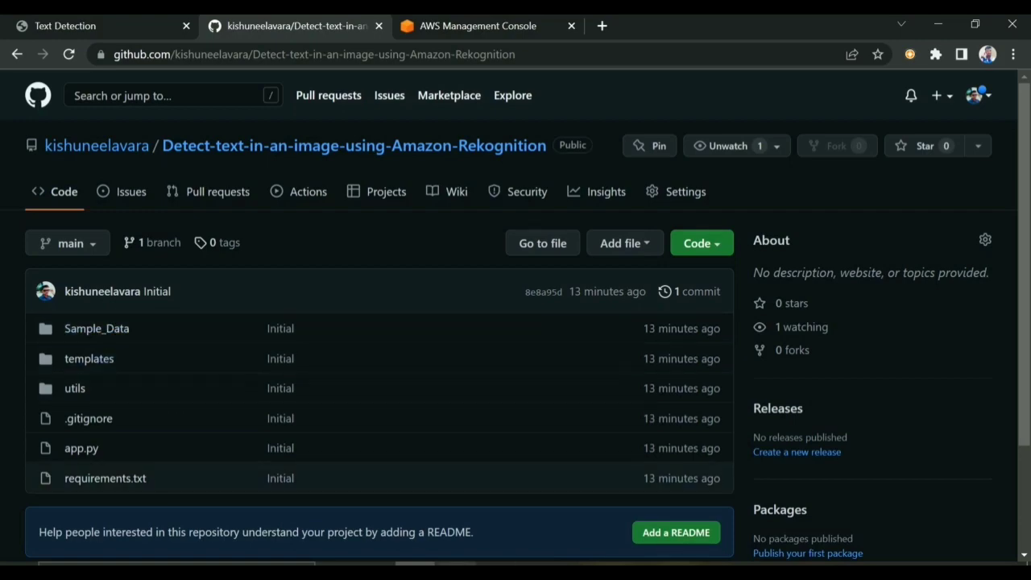
pyautogui.hotkey('alt', 'Tab')
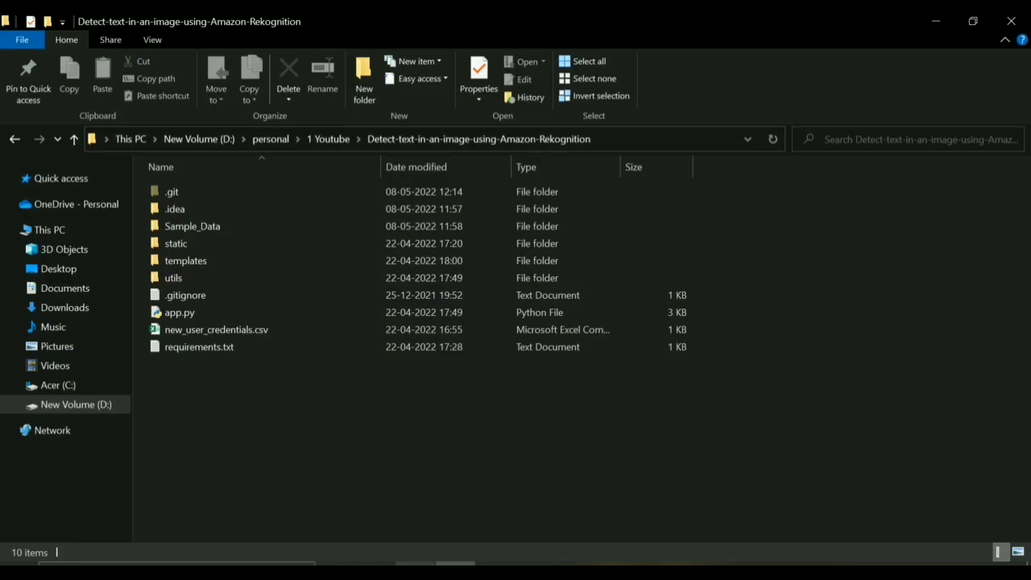
# Bring Chrome forward and open IAM from the AWS Management Console tab
pyautogui.click(414, 499)
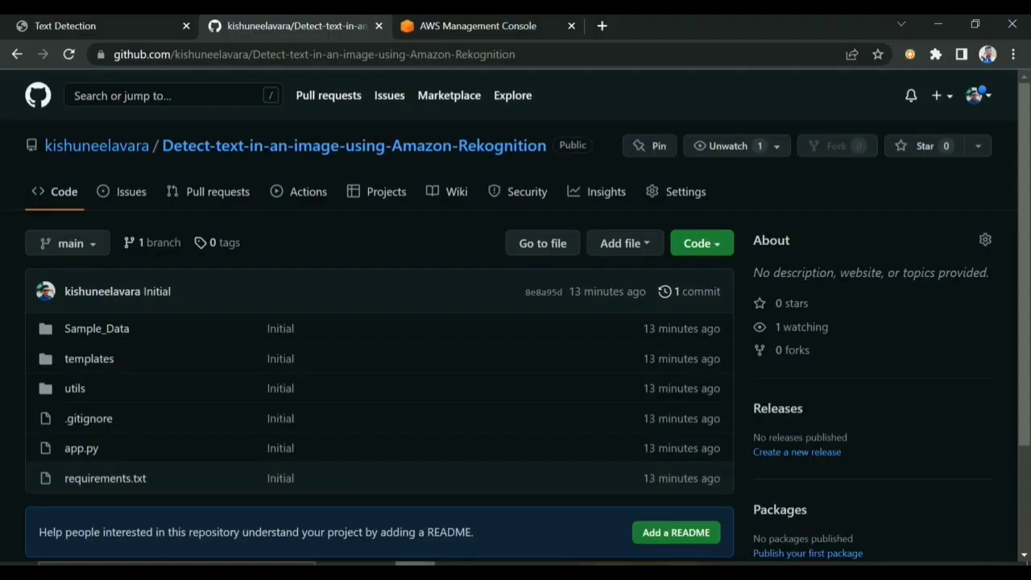
pyautogui.click(457, 27)
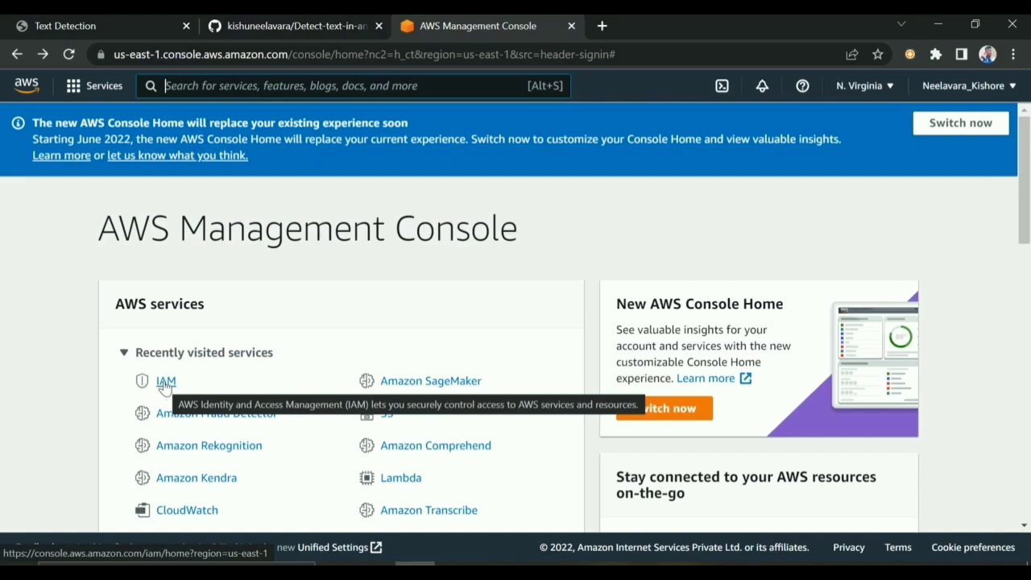
pyautogui.click(165, 382)
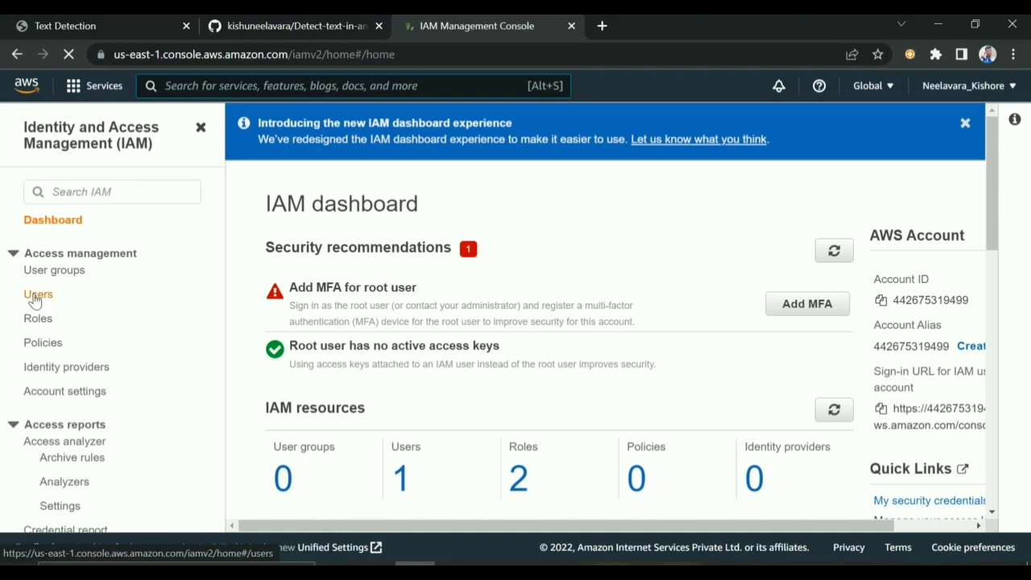
# Add IAM user 'user2' with Access key - Programmatic access and reach the permissions step
pyautogui.click(36, 295)
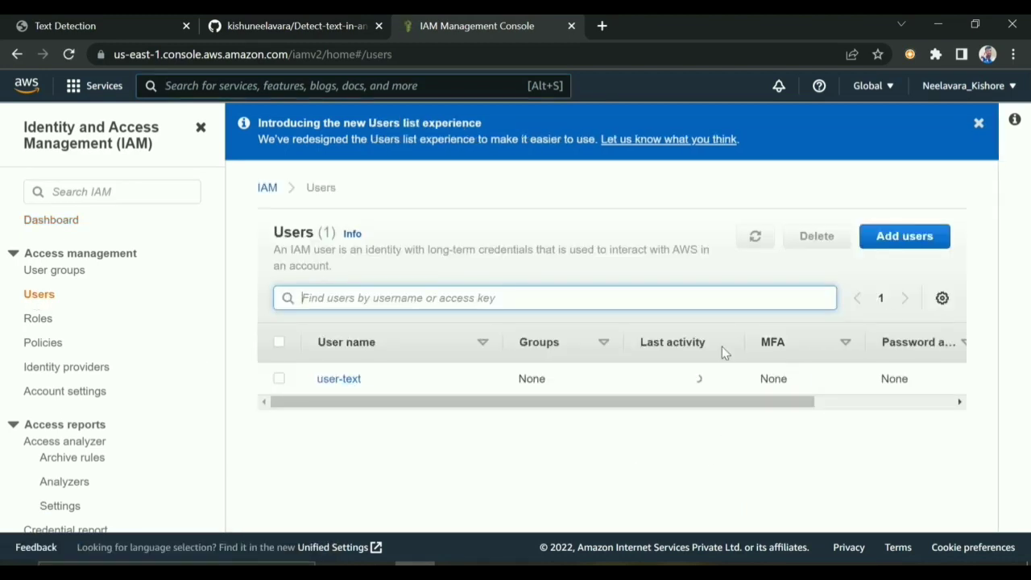
pyautogui.click(896, 249)
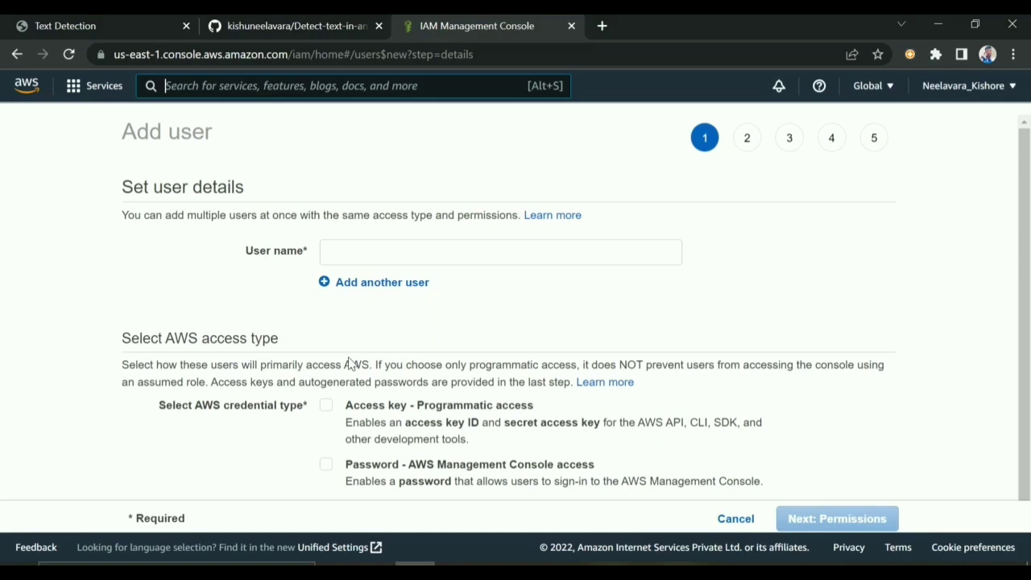
pyautogui.click(342, 252)
pyautogui.write('user2')
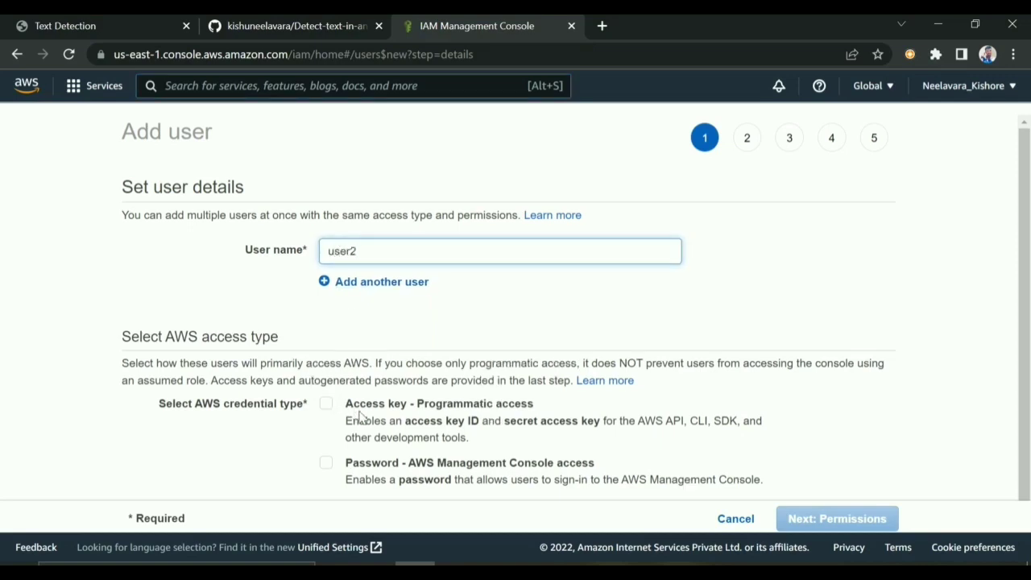
pyautogui.click(326, 404)
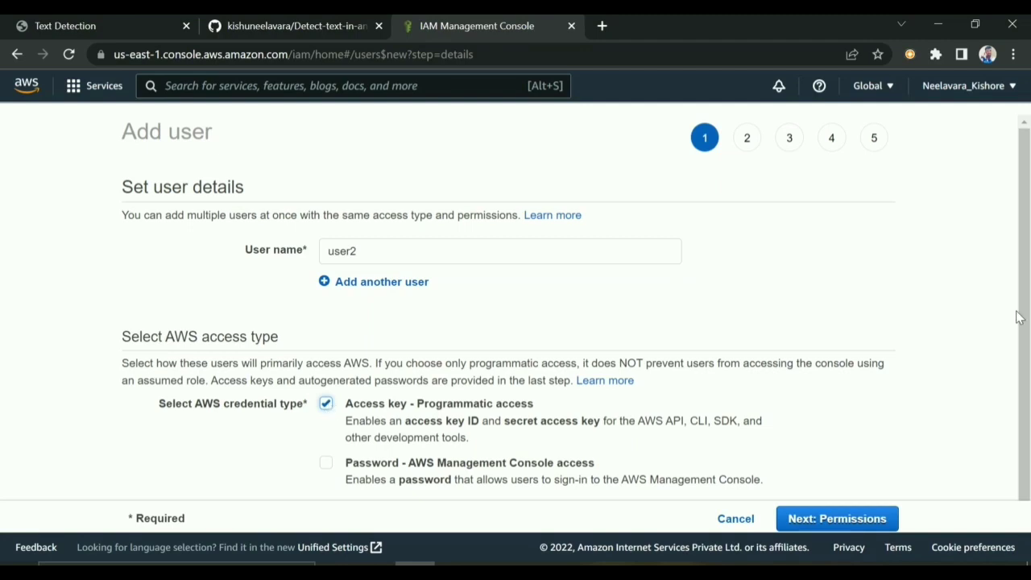
pyautogui.scroll(-1, 1030, 362)
pyautogui.click(842, 518)
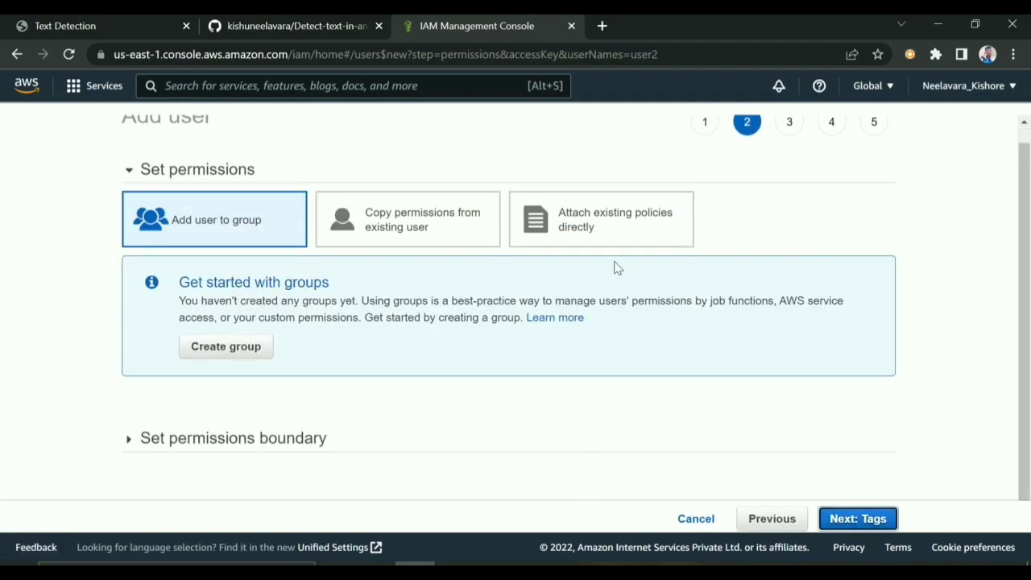
# Attach AmazonRekognitionFullAccess directly to user2, found by searching 'reko', and reach the tags step
pyautogui.click(586, 229)
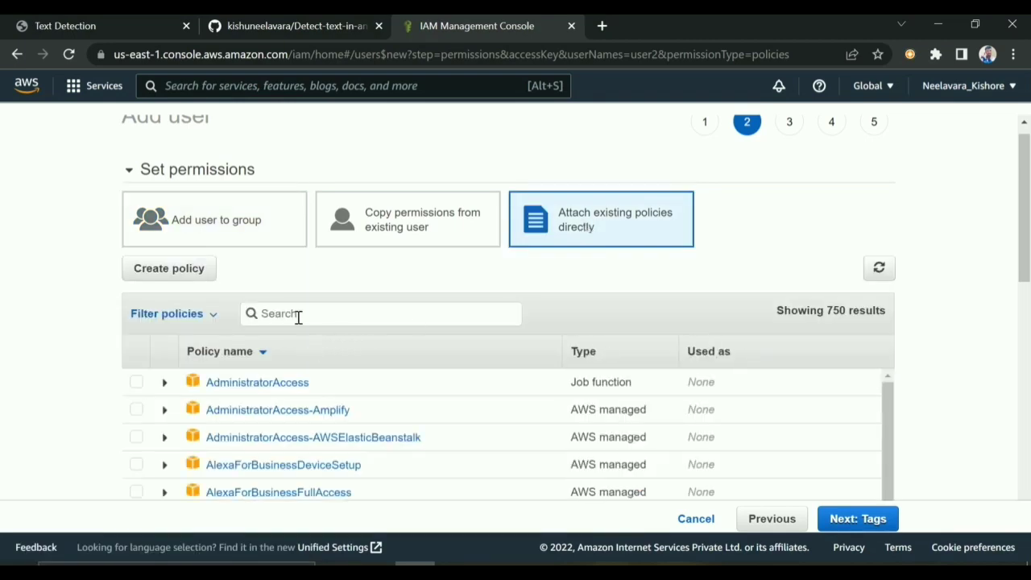
pyautogui.click(293, 314)
pyautogui.write('re')
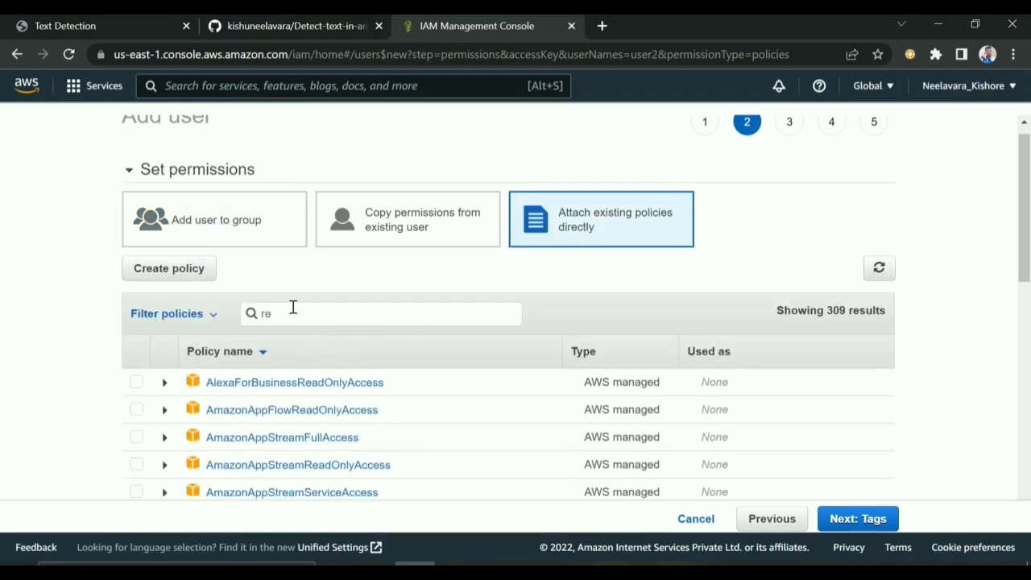
pyautogui.write('ko')
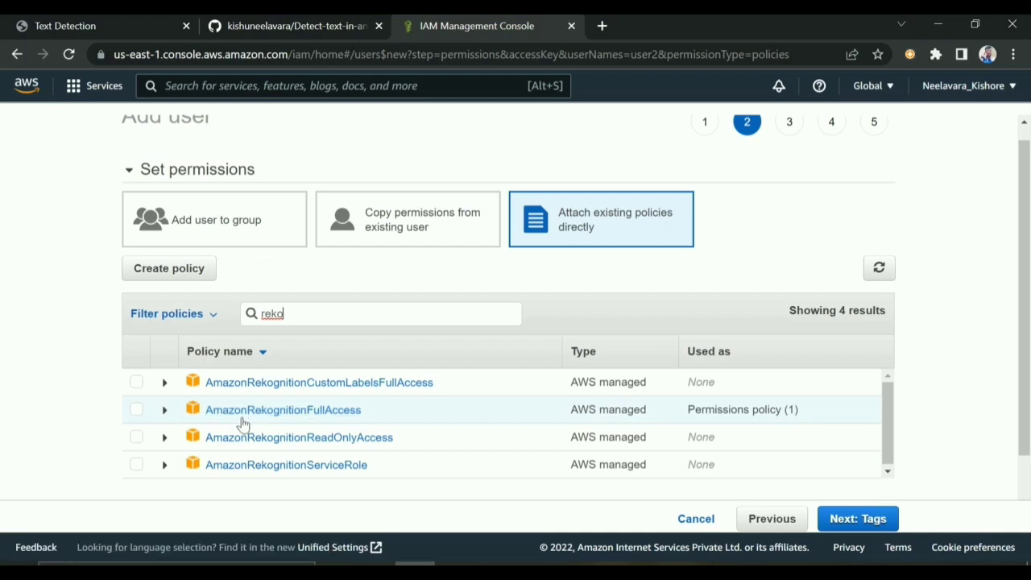
pyautogui.click(136, 411)
pyautogui.scroll(-2, 868, 435)
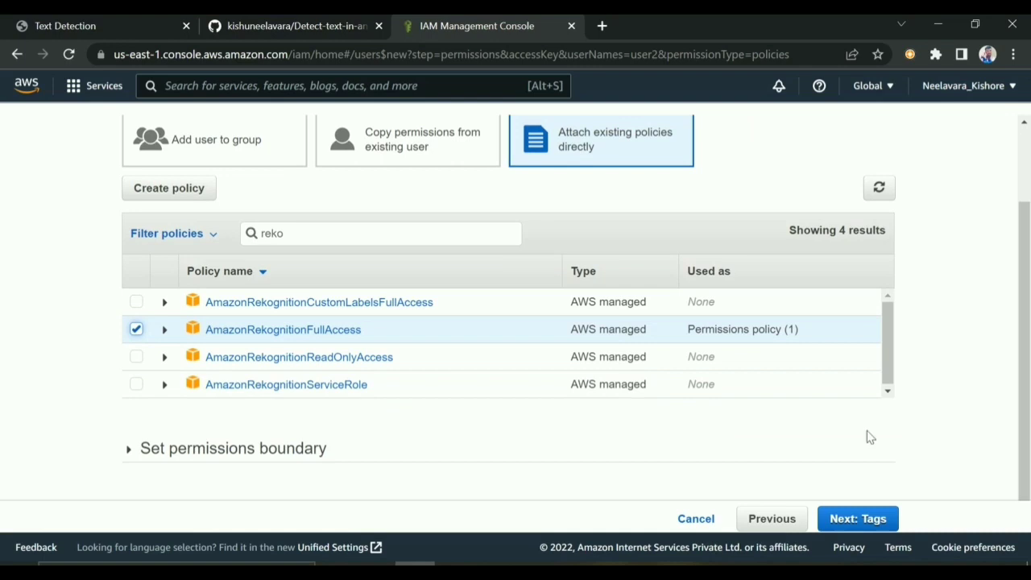
pyautogui.click(846, 518)
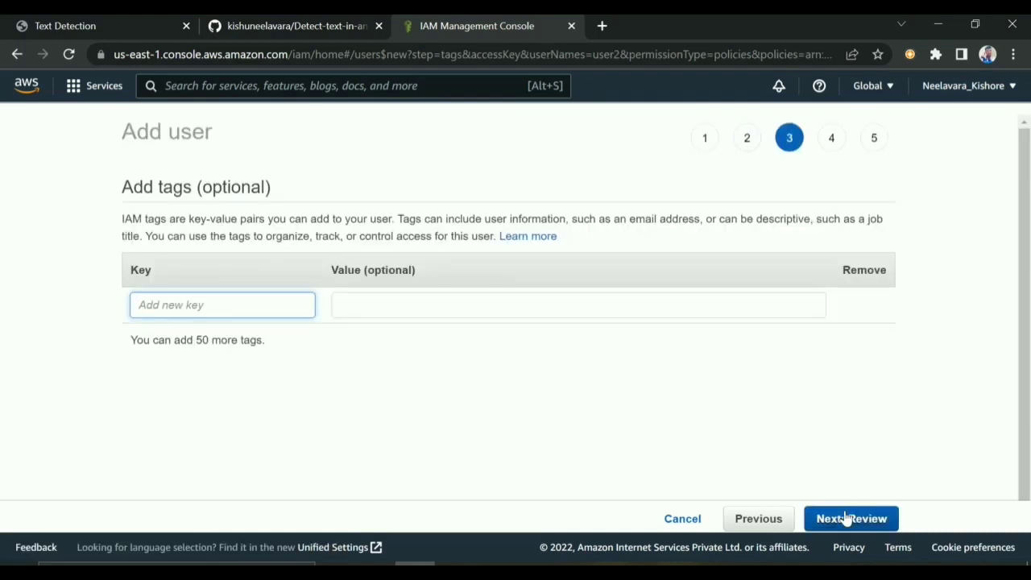
# Skip tags, review user2's summary, and create the user
pyautogui.click(846, 518)
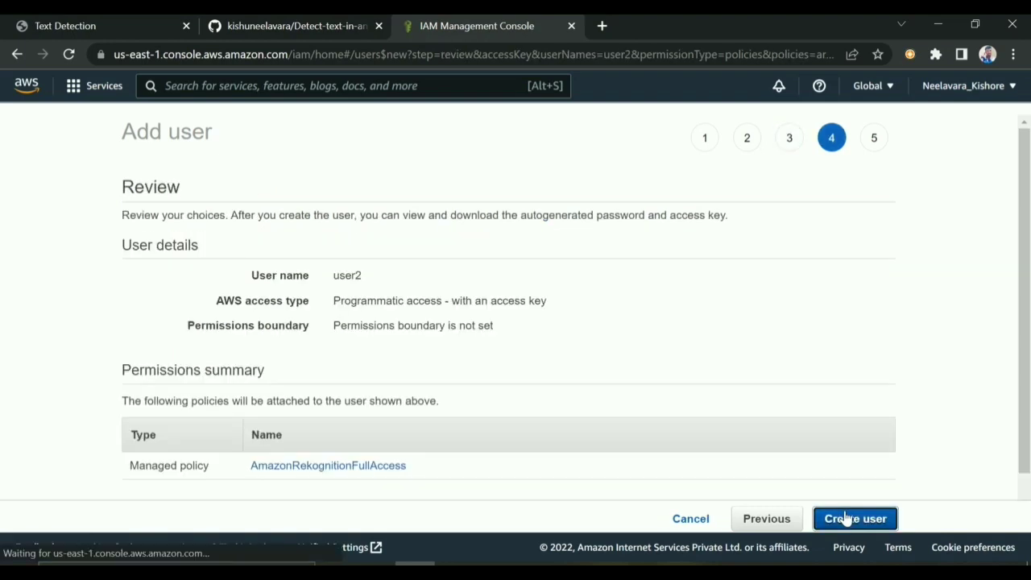
pyautogui.scroll(-1, 1029, 242)
pyautogui.scroll(1, 1029, 314)
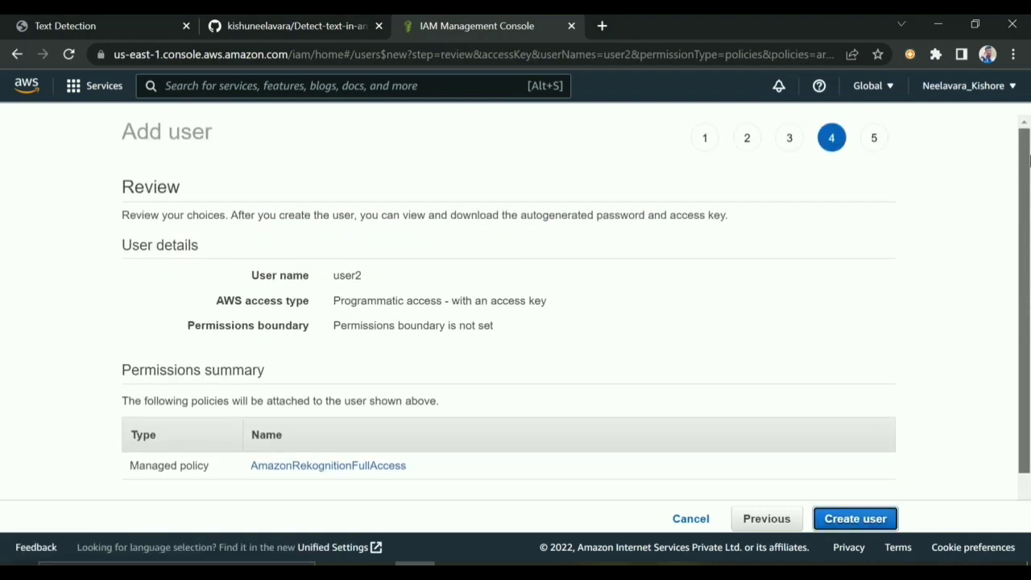
pyautogui.scroll(-1, 1029, 314)
pyautogui.scroll(1, 1029, 314)
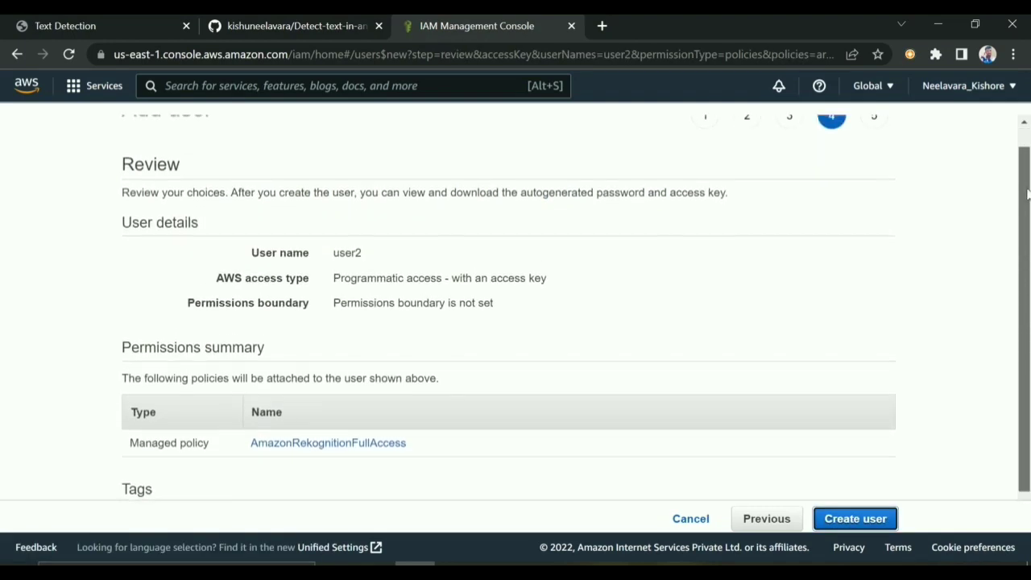
pyautogui.click(847, 517)
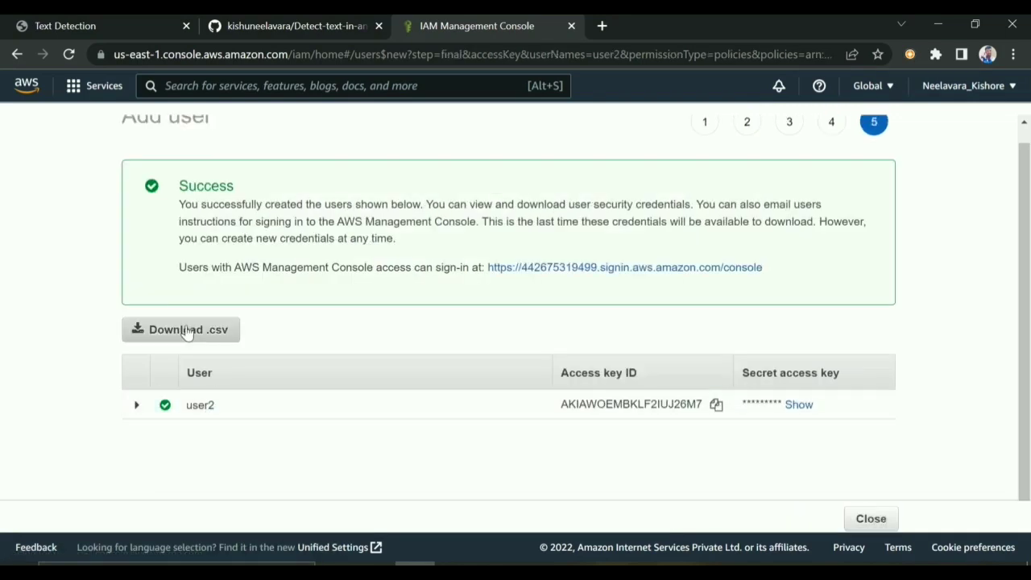
# Download user2's new_user_credentials.csv, show it in its folder, and return to Chrome
pyautogui.click(186, 333)
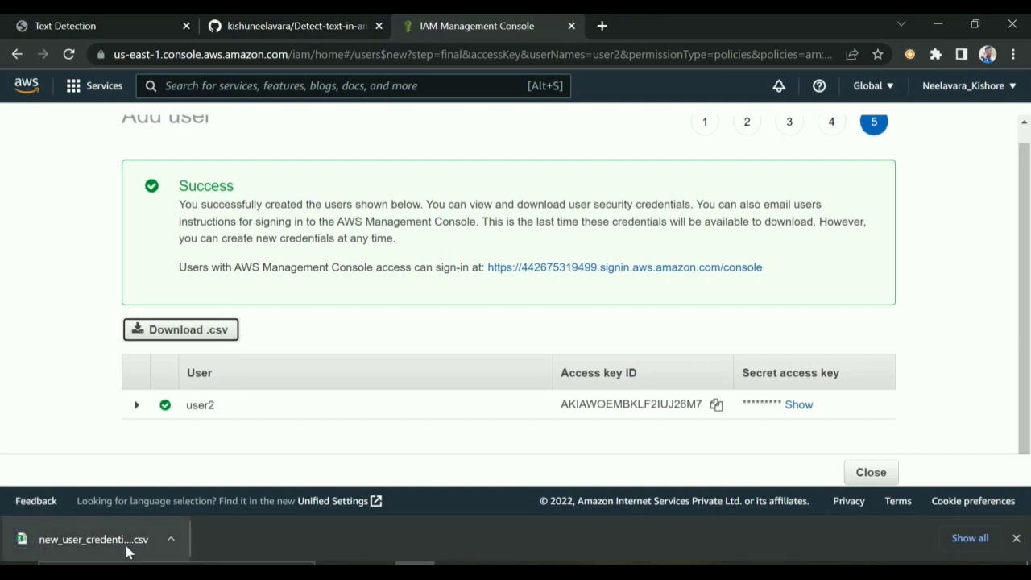
pyautogui.click(127, 552)
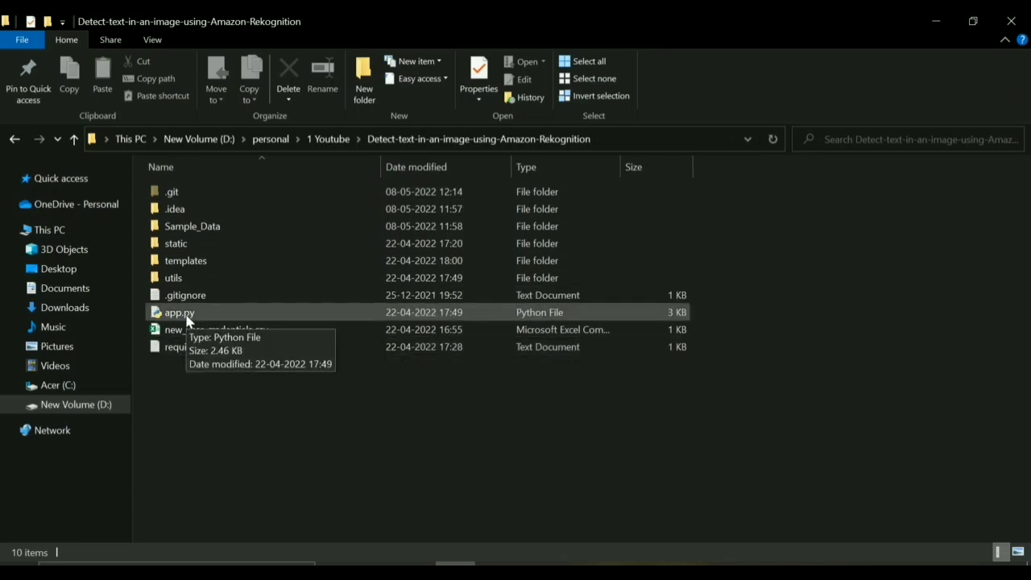
pyautogui.hotkey('alt', 'Tab')
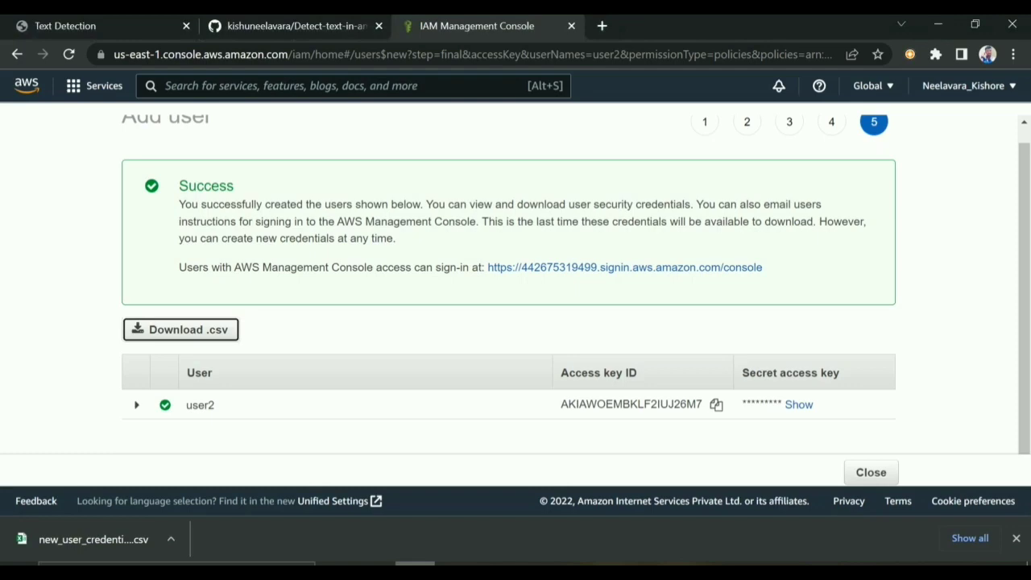
pyautogui.click(131, 20)
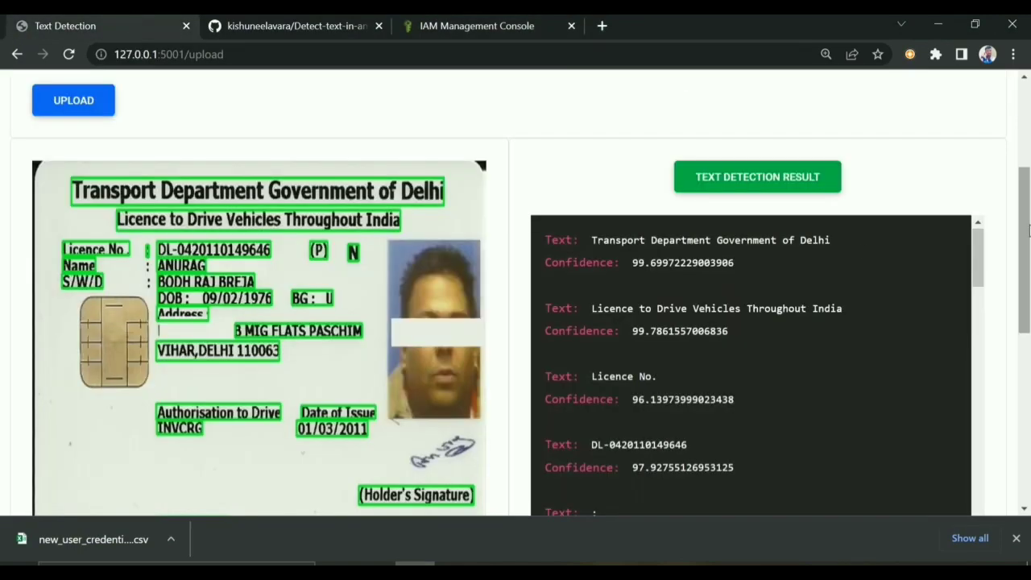
pyautogui.scroll(3, 316, 106)
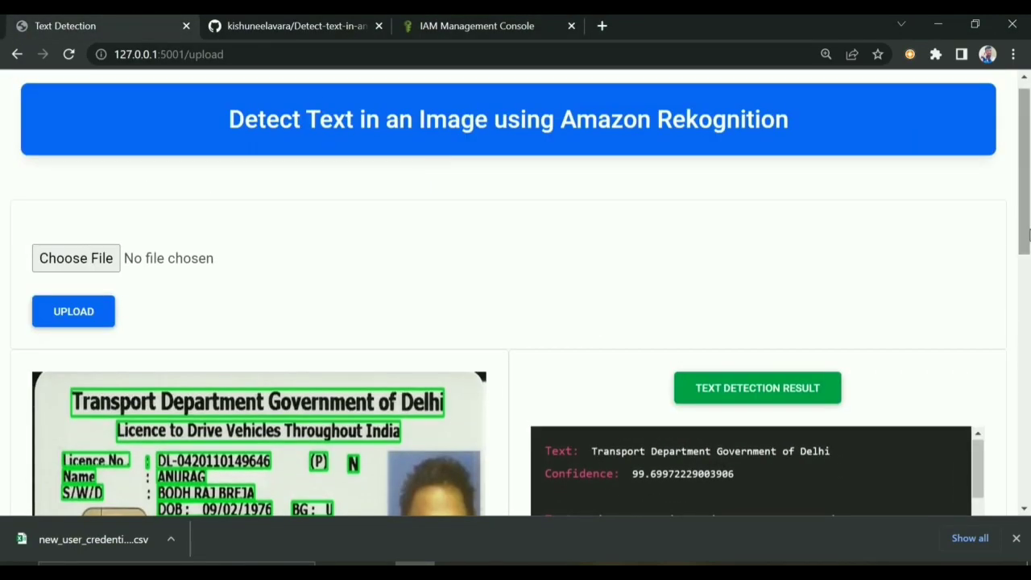
pyautogui.moveTo(1029, 229); pyautogui.dragTo(1029, 284)
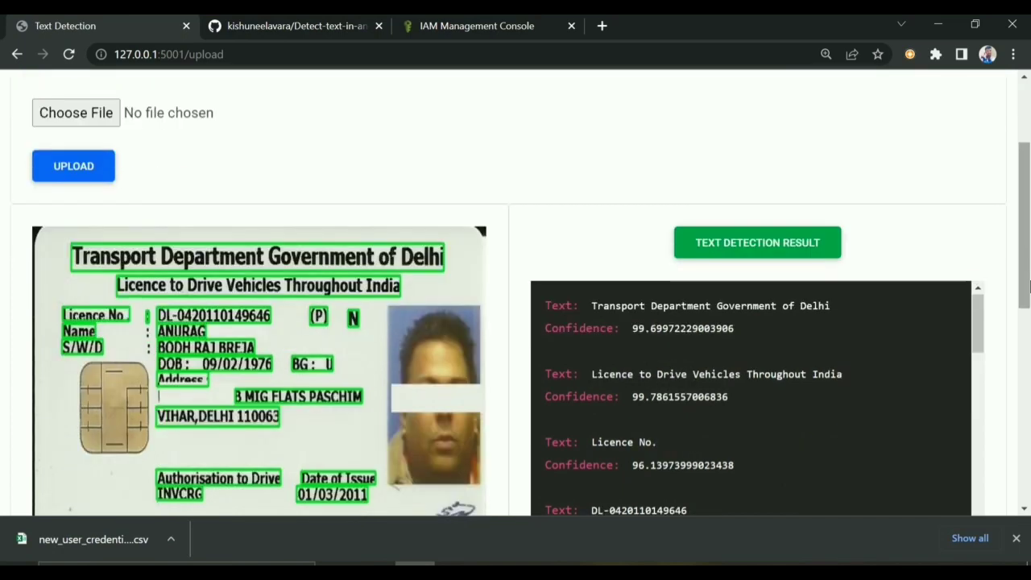